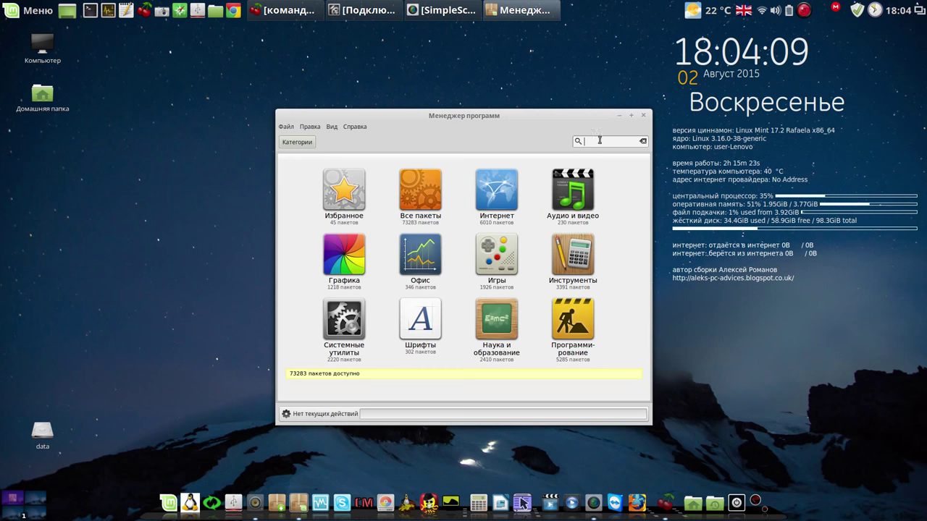
Step: Search the software manager for "tweak", view the ubuntu-tweak package page, and close the manager
drag(512, 122, 398, 58)
click(480, 80)
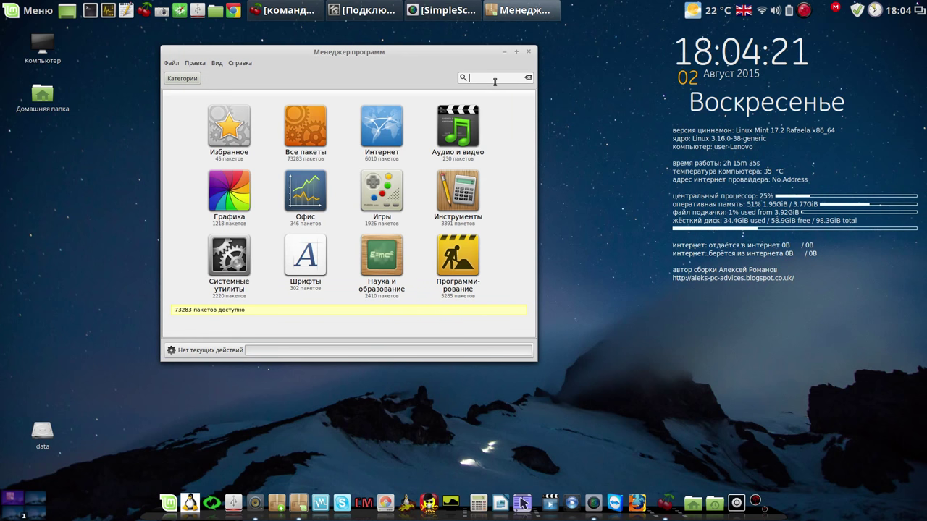
text(tweak)
key(Return)
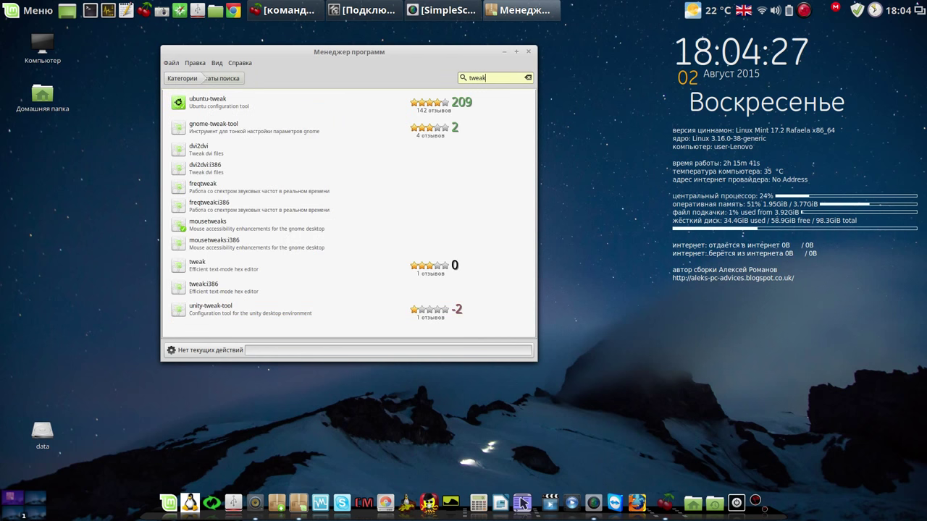
click(218, 104)
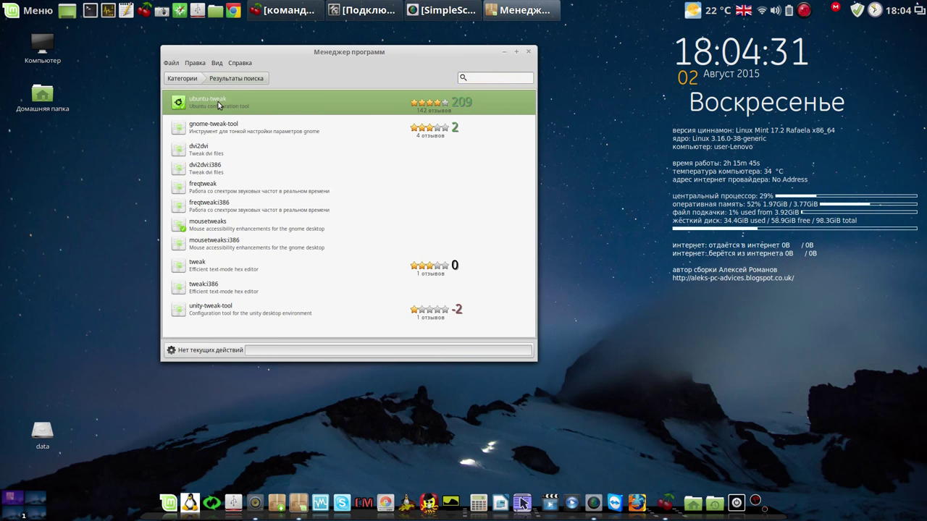
double_click(218, 104)
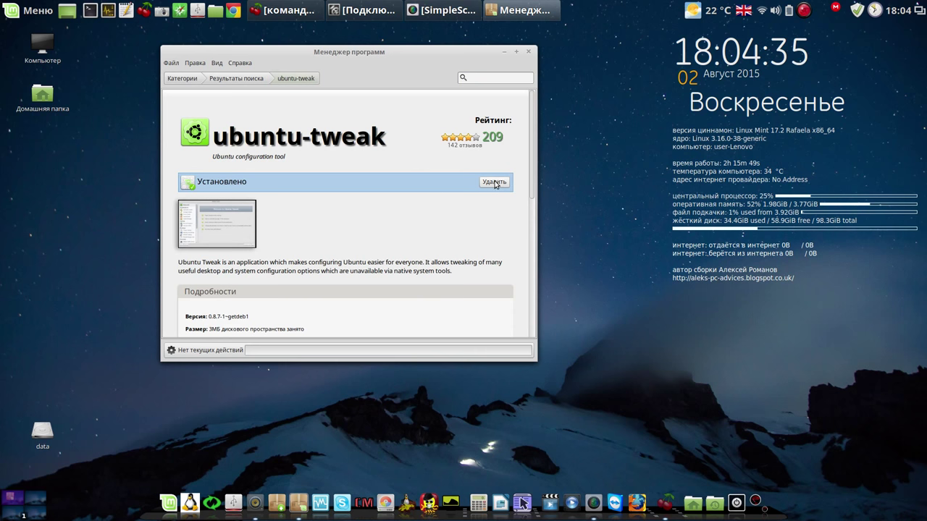
click(527, 52)
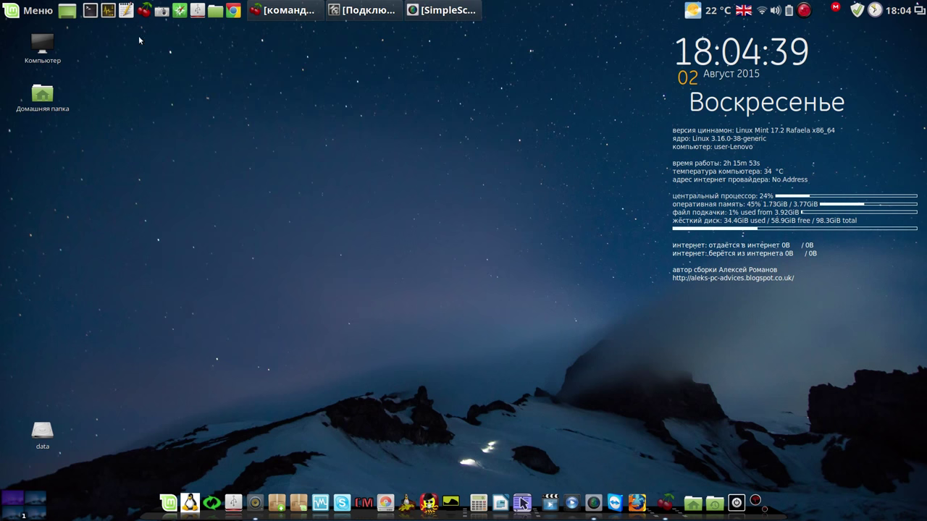
Step: Find Ubuntu Tweak among the installed applications with the search text "twe", launch it, and move its window clear of the desktop system information
click(24, 12)
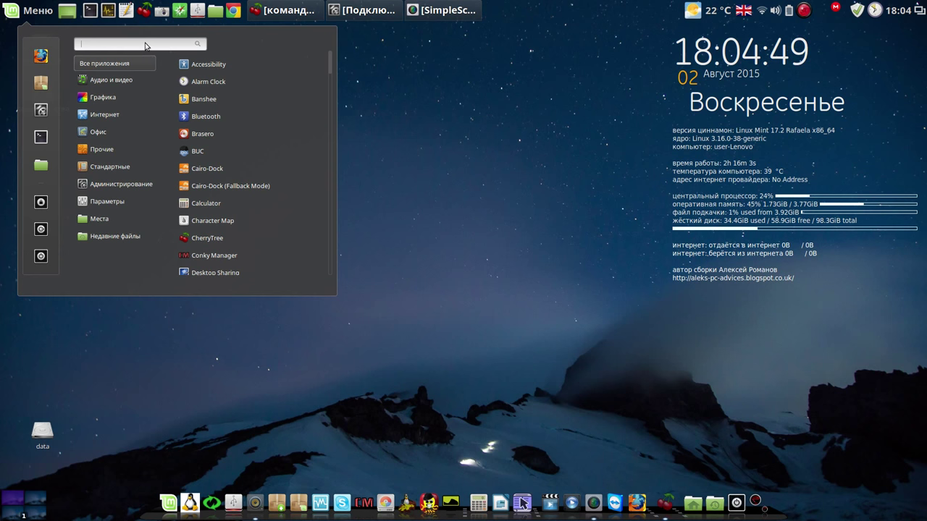
text(tw)
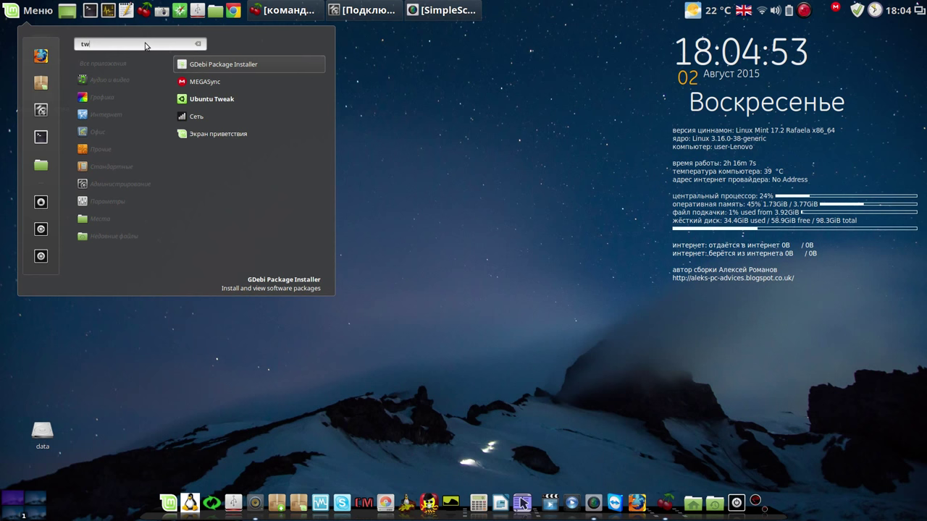
text(e)
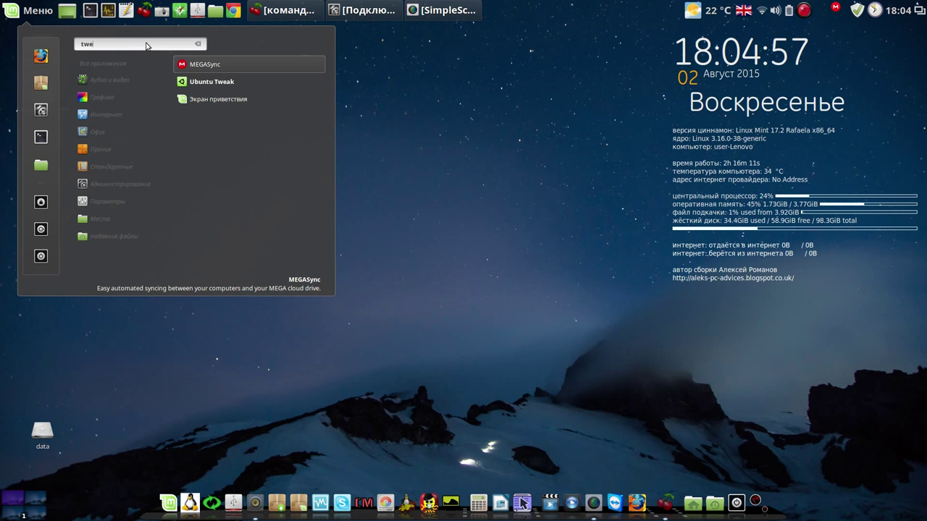
click(234, 85)
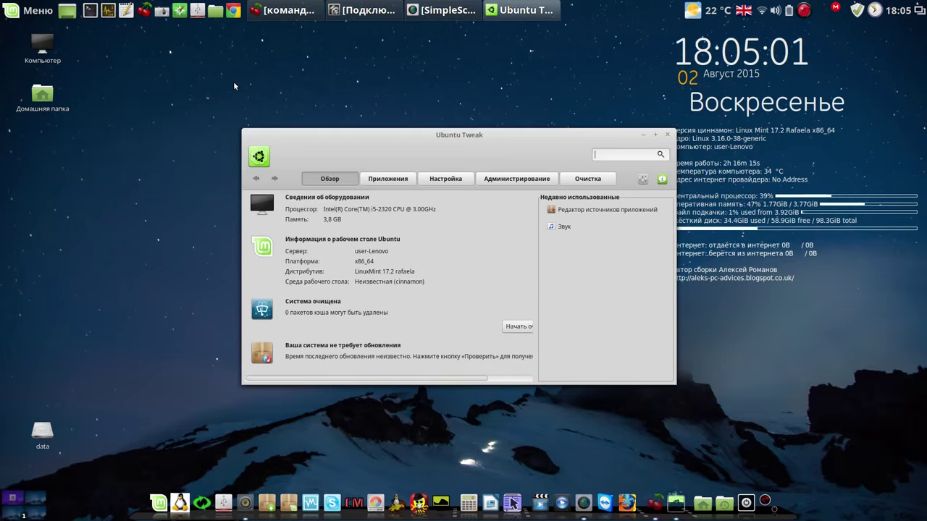
drag(519, 138, 369, 51)
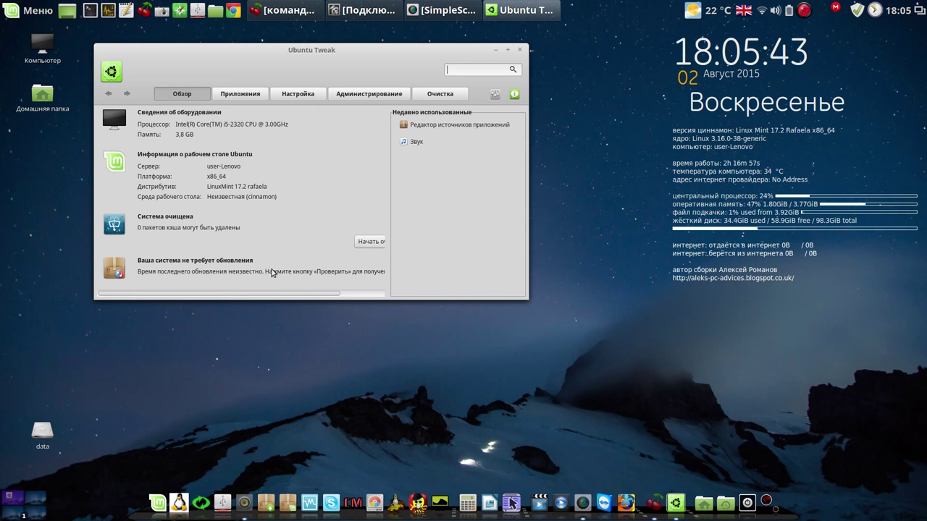
Step: Look through the Приложения section's New Apps and All Apps lists, plus the Настройка and Администрирование sections
click(245, 95)
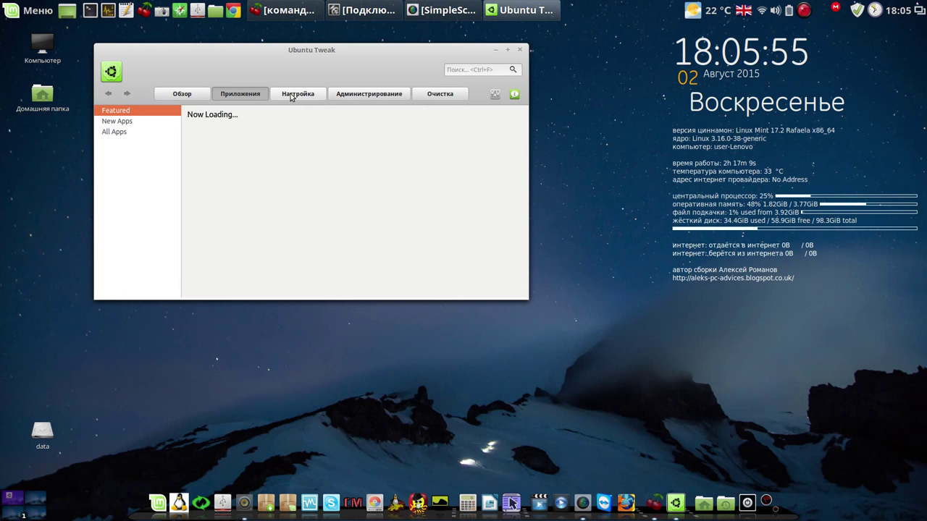
click(122, 123)
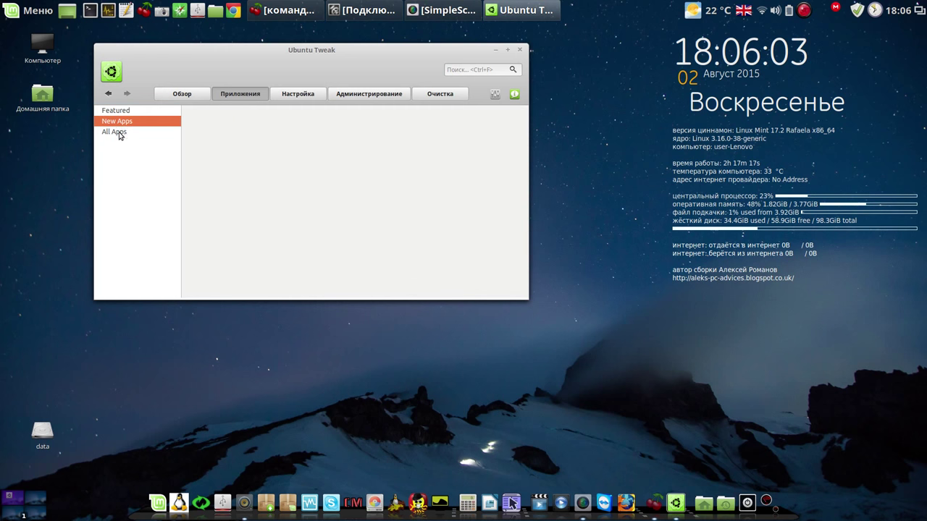
click(120, 134)
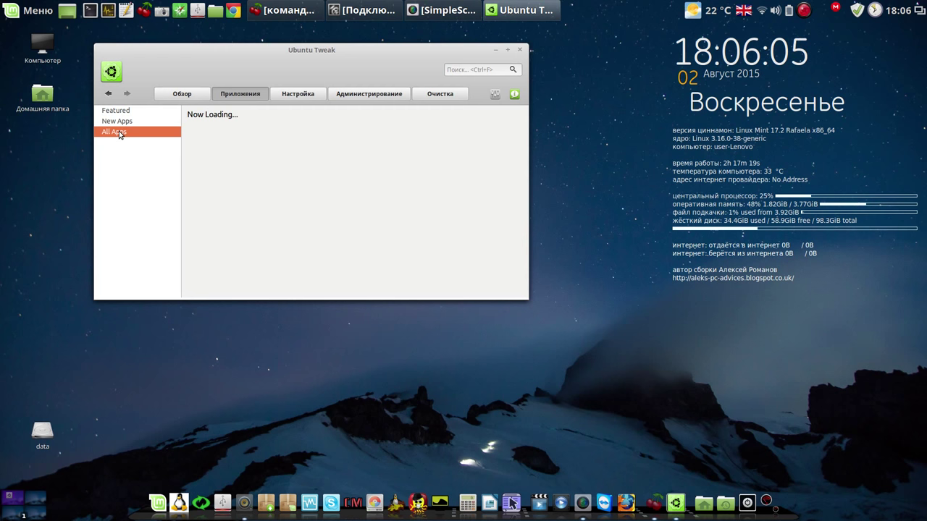
click(310, 97)
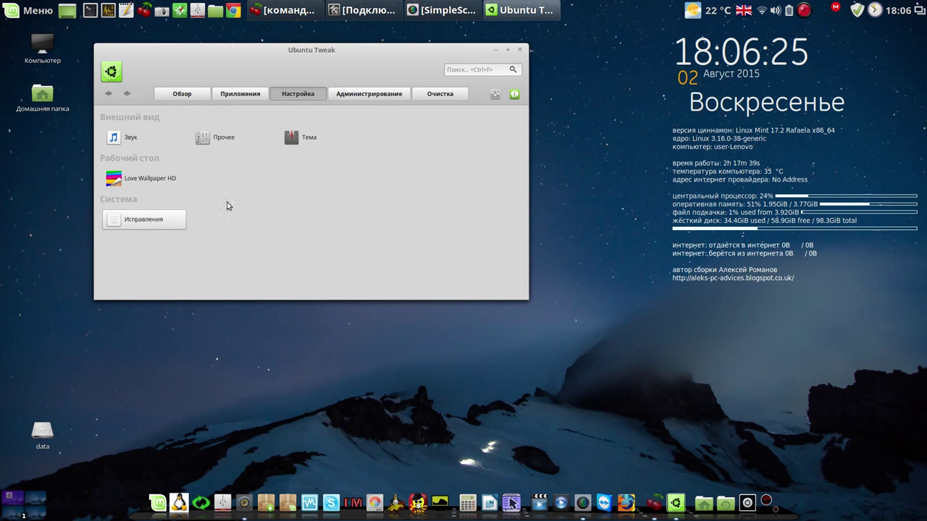
click(369, 94)
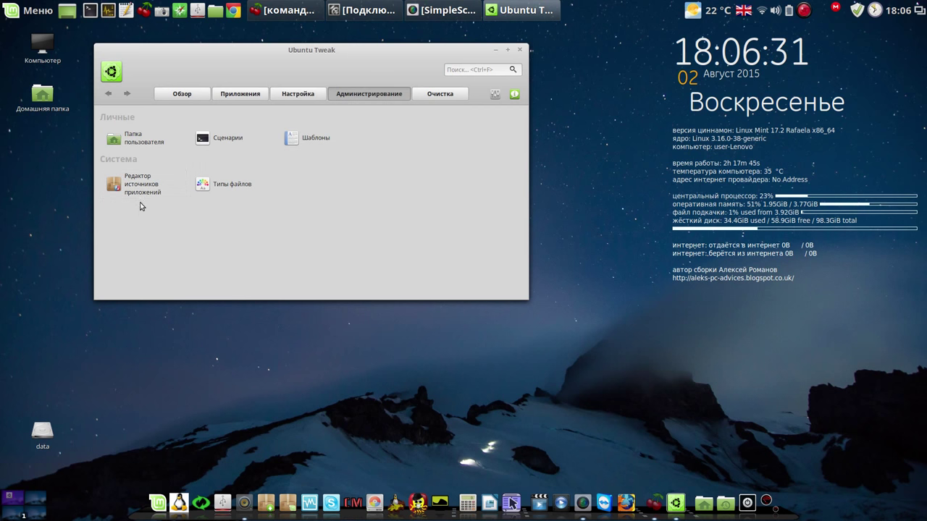
Step: In the system cleaner, include Старые ядра, Параметры пакетов, Неиспользуемые пакеты and Кэш Apt in the scan
click(437, 94)
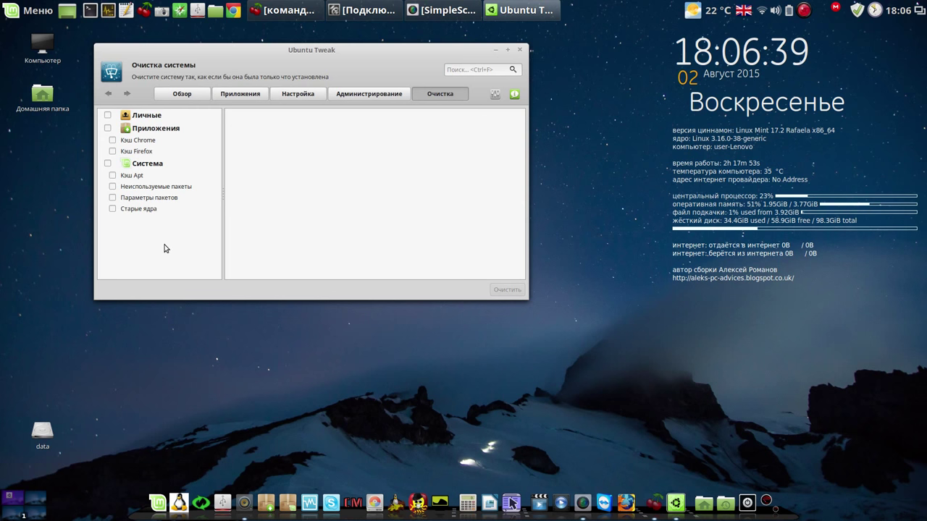
click(113, 209)
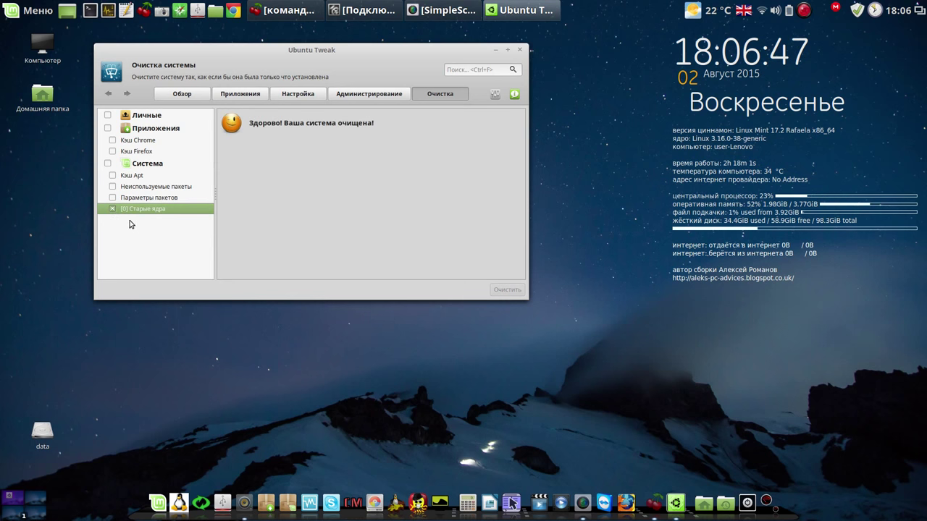
click(112, 197)
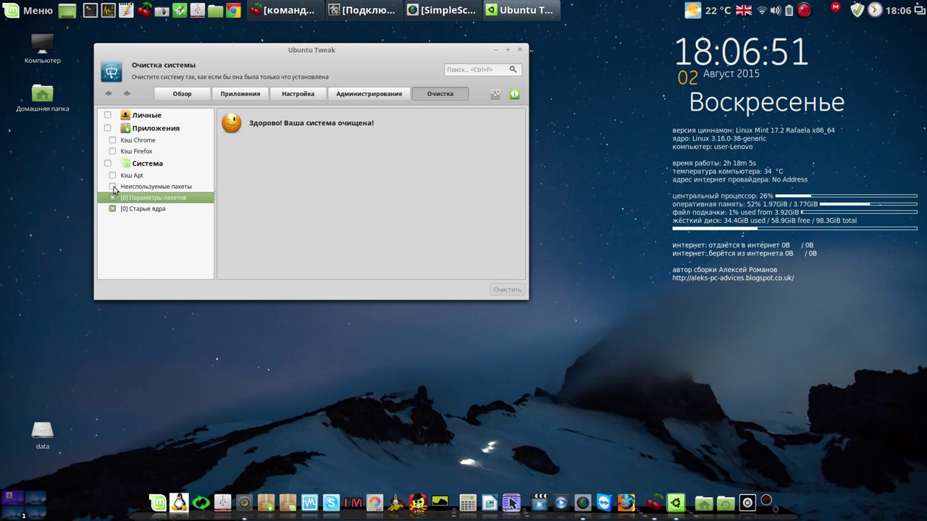
click(113, 188)
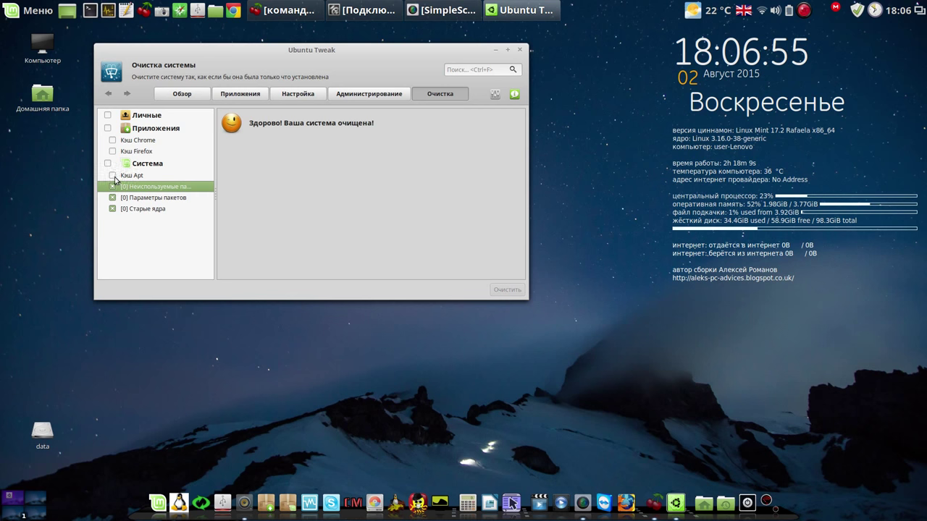
click(112, 177)
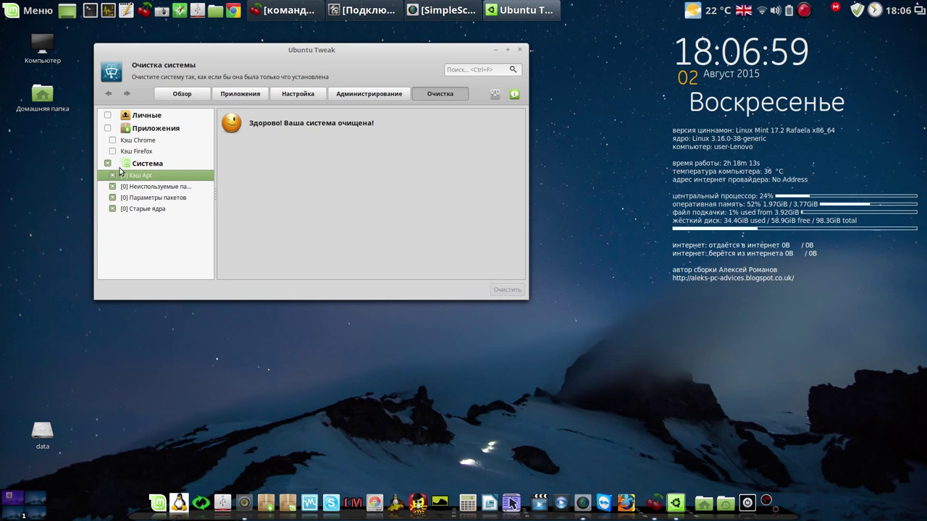
Step: Add Кэш Firefox and Кэш Chrome to the cleanup scan and expand the Chrome cache results
click(112, 152)
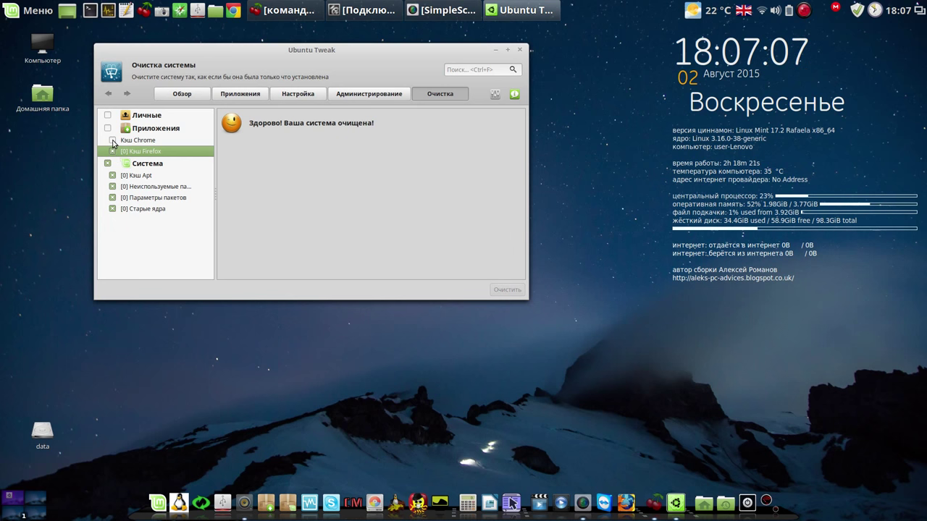
click(112, 140)
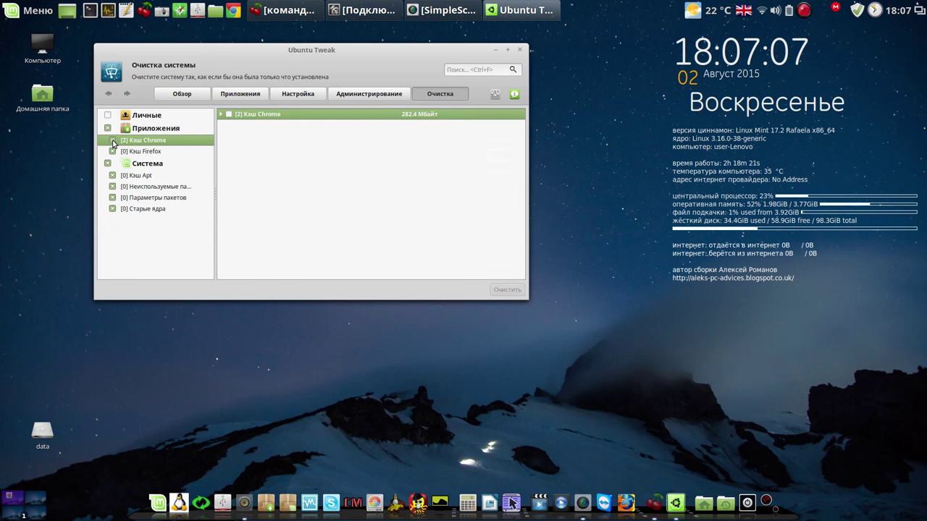
click(221, 115)
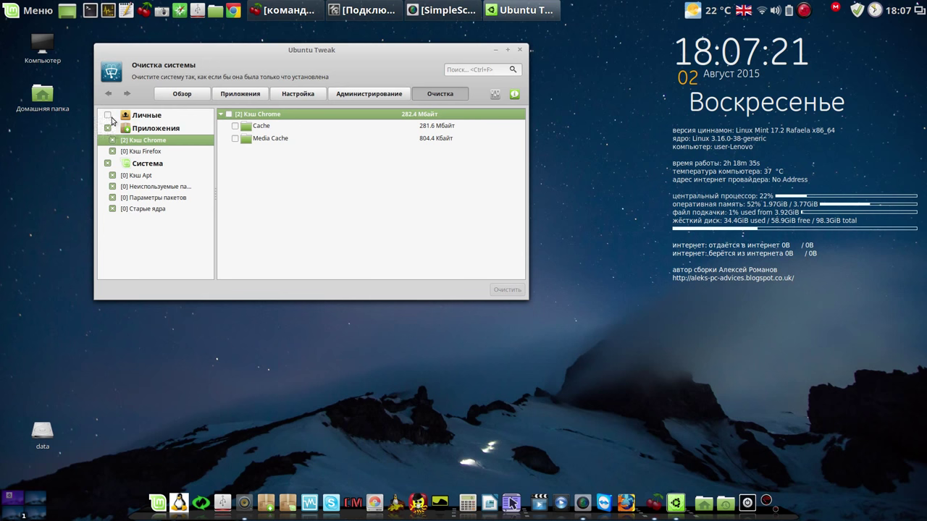
Step: Open the Ubuntu Tweak preferences and examine the Очистка, Администрирование and Расширенные настройки extension settings
click(496, 95)
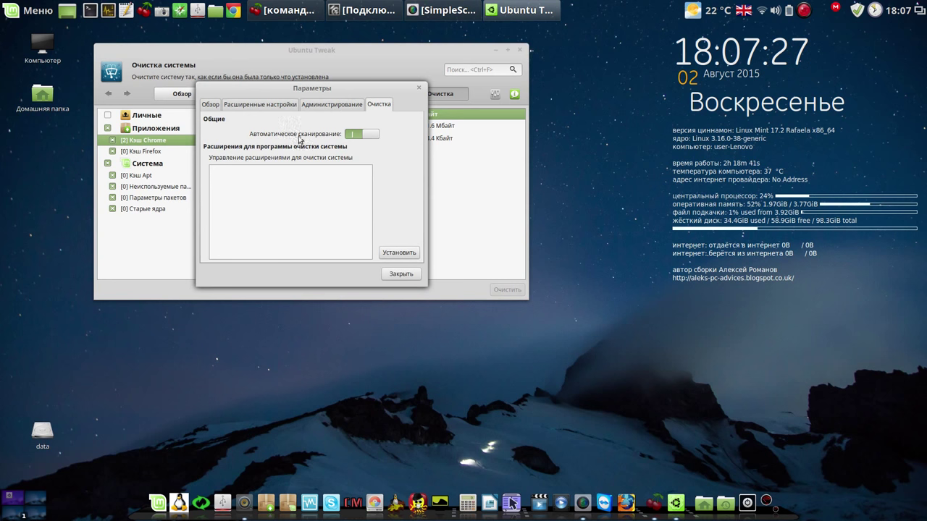
click(346, 105)
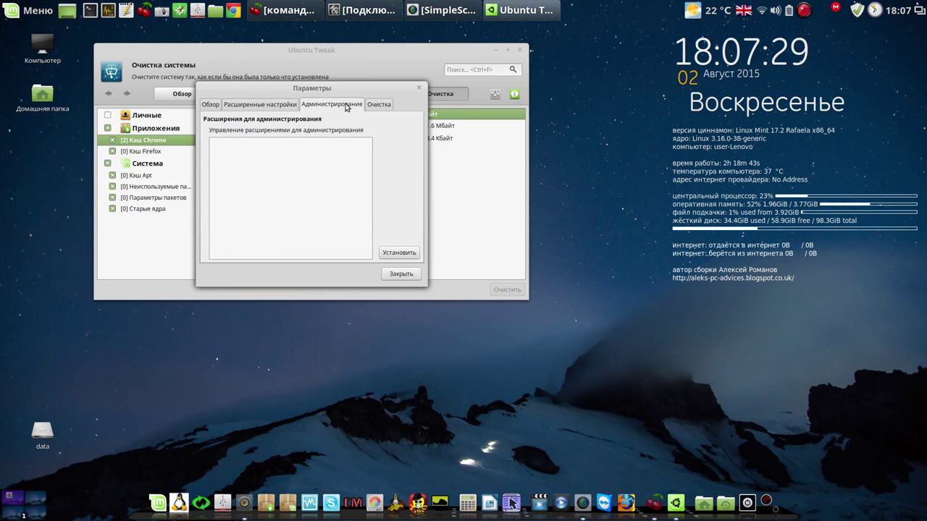
click(271, 105)
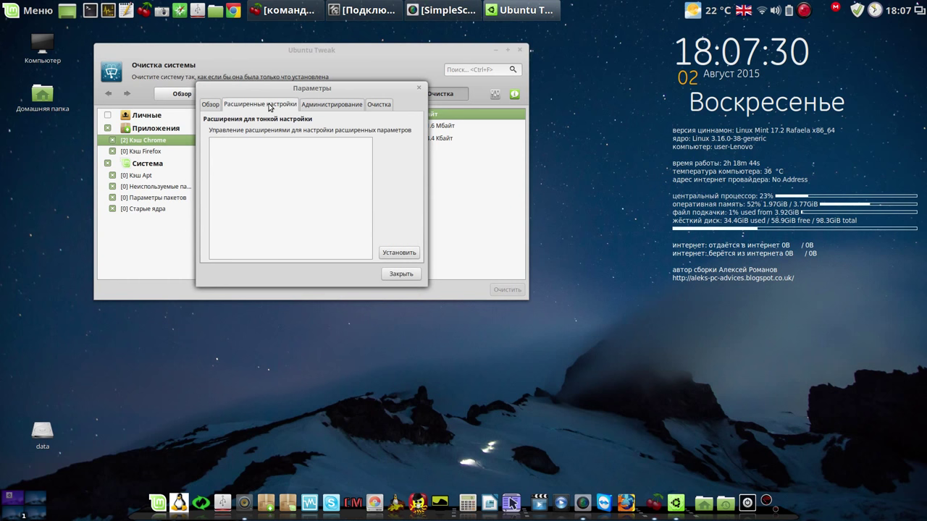
Step: Enable the UserInfo clip for the overview, view the extension installation file chooser without choosing a file, and close the preferences
click(206, 106)
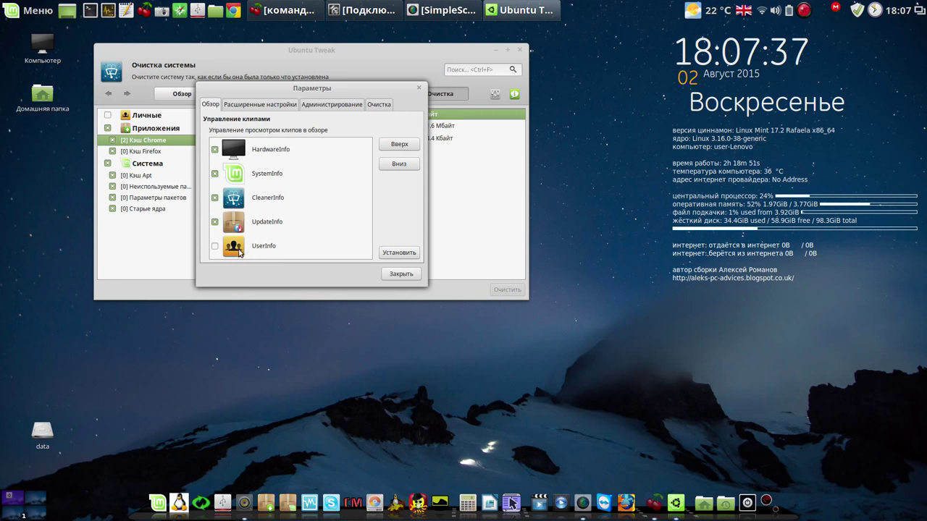
click(215, 248)
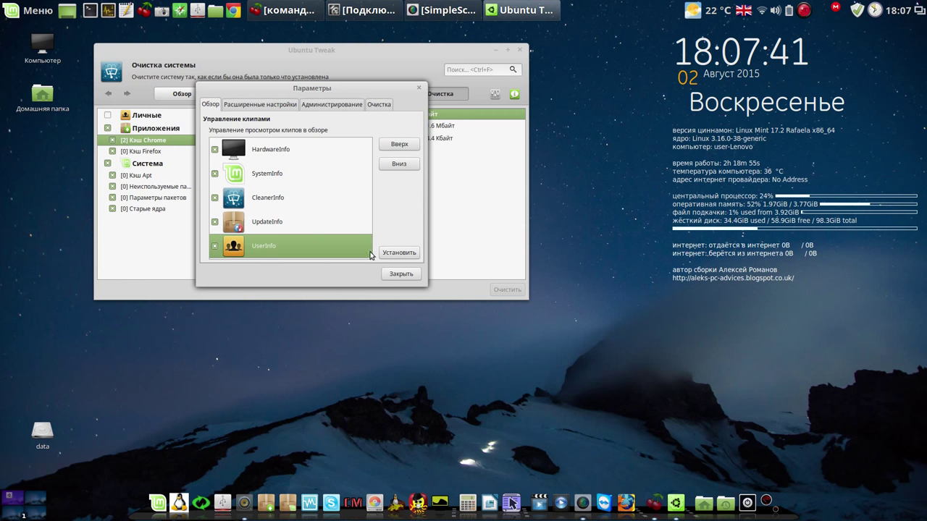
click(400, 254)
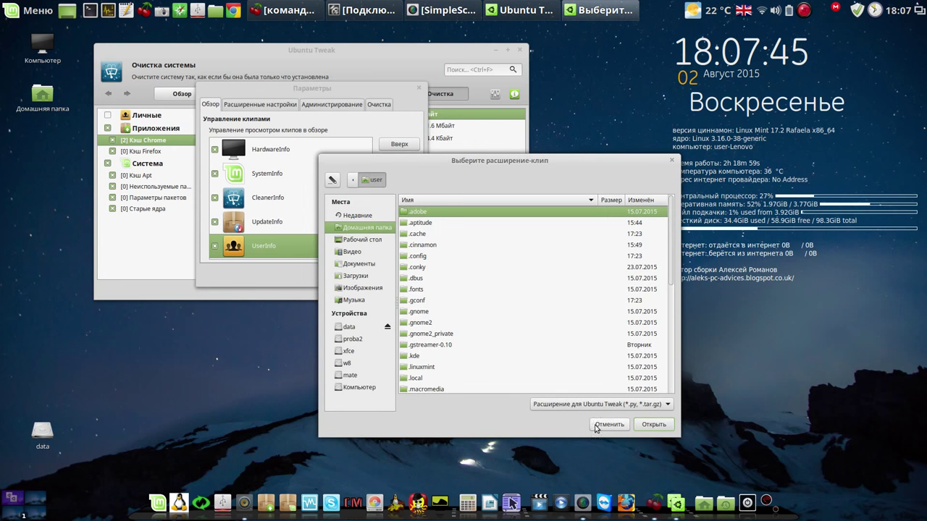
click(609, 424)
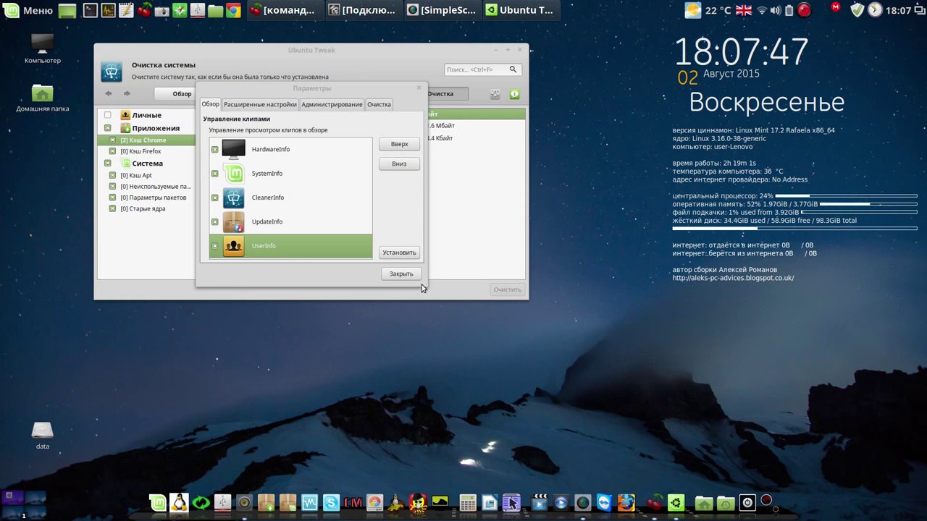
click(403, 275)
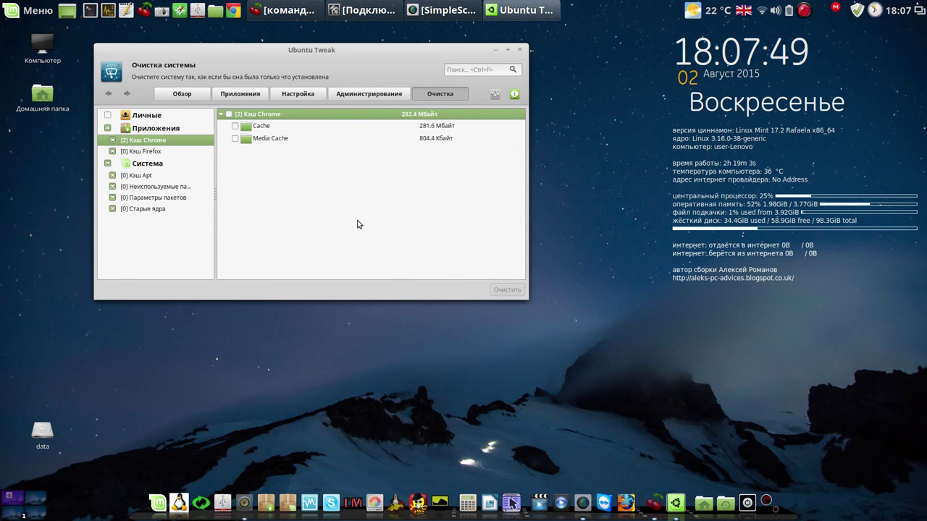
Step: Select the Личные category in the cleanup list and nudge the Ubuntu Tweak window slightly
click(107, 115)
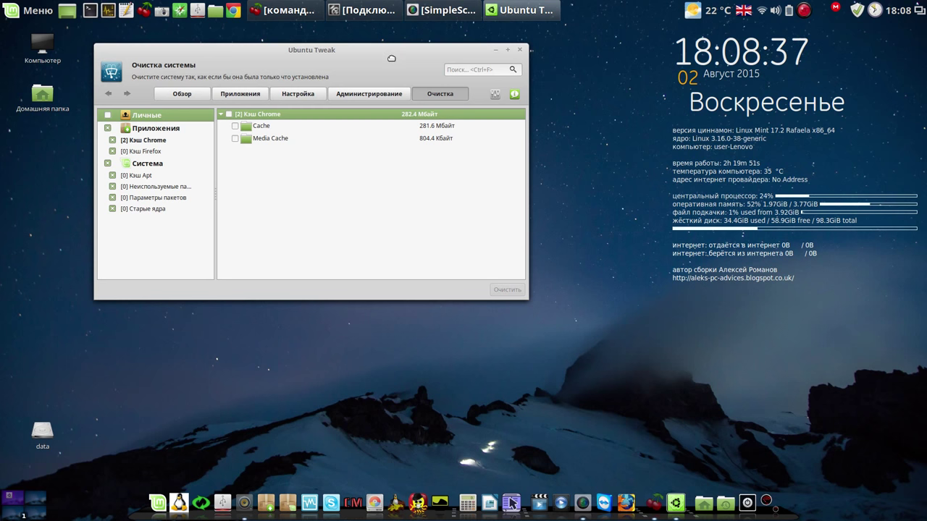
drag(392, 58, 388, 53)
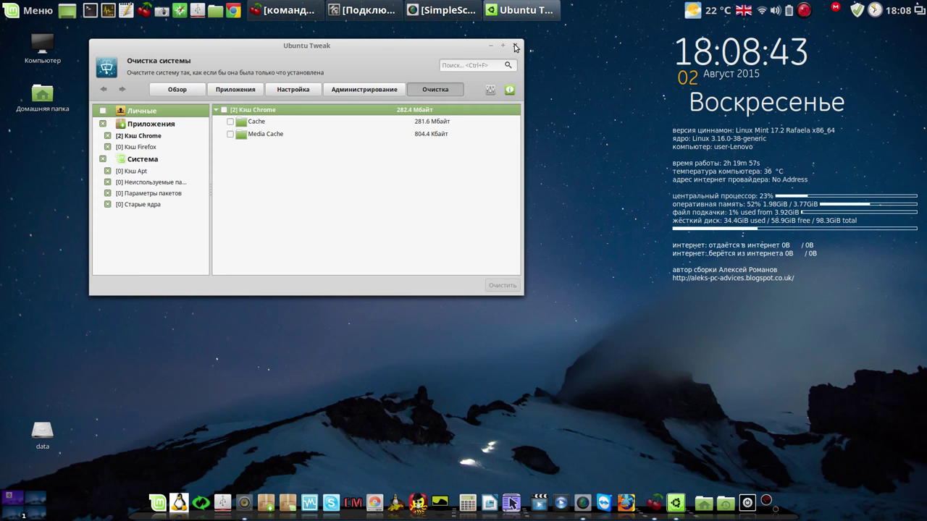
Step: Switch to CherryTree, collapse the Linux Mint Cinnamon and Мои видеоролики branches, and open the note Поддерживаем систему в чистоте under Команды для терминала Linux
click(312, 13)
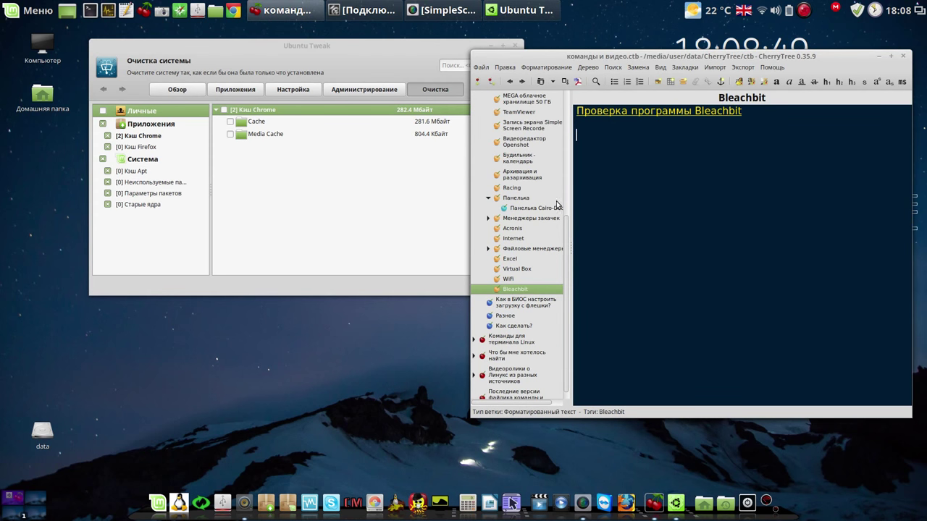
drag(565, 230, 553, 95)
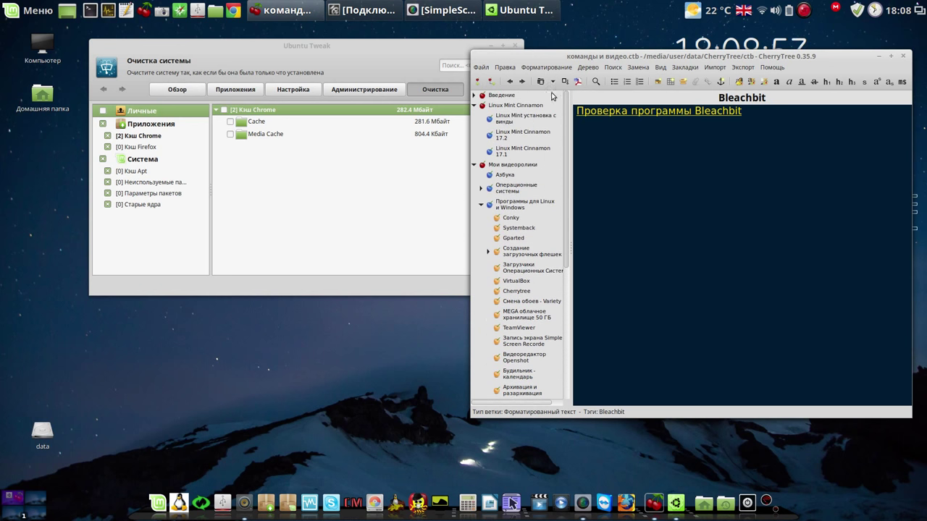
click(474, 105)
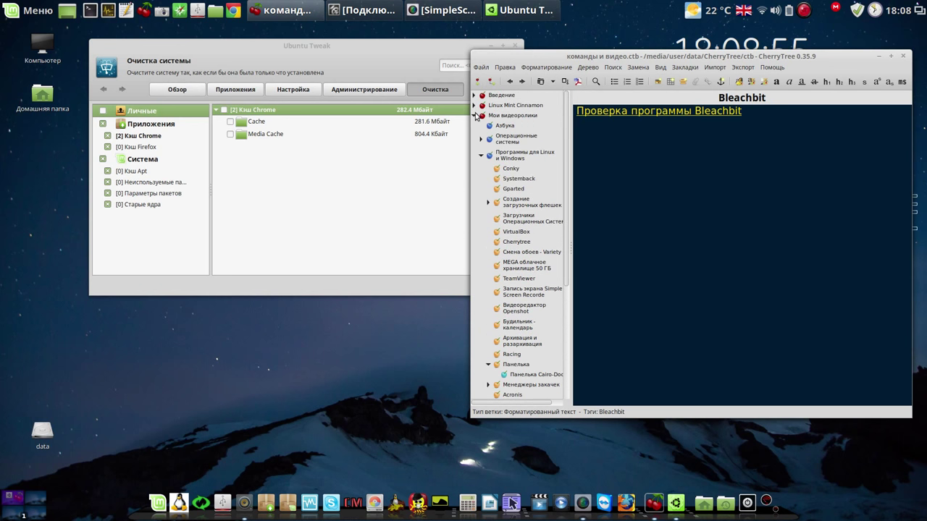
click(474, 115)
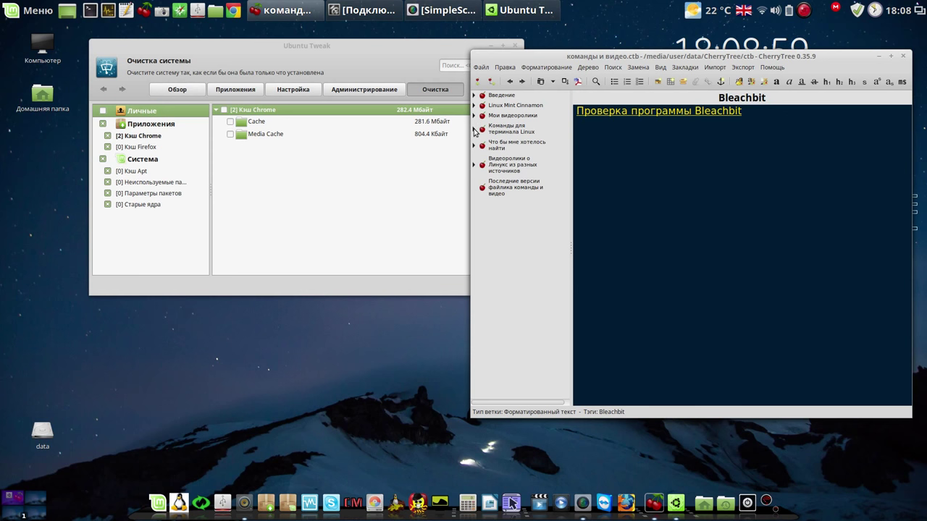
click(474, 128)
click(504, 156)
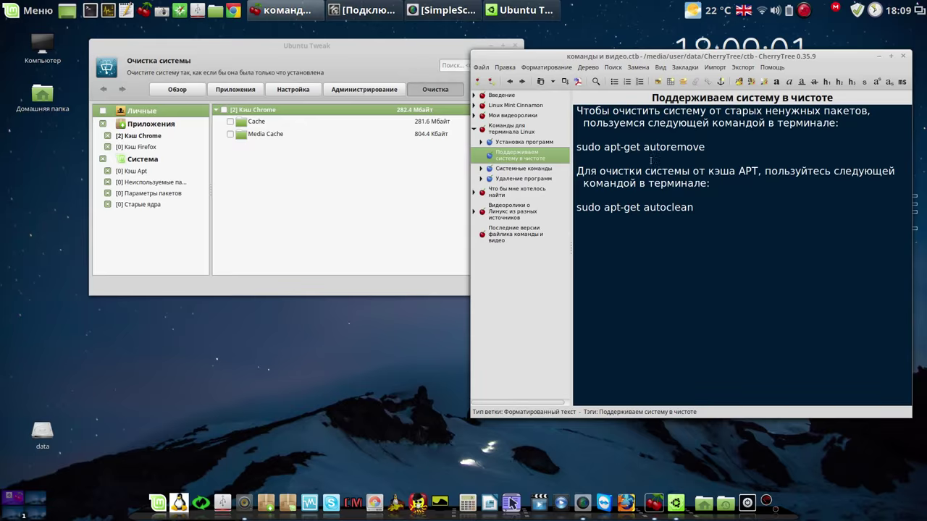
Step: Colour the commands sudo apt-get autoremove and sudo apt-get autoclean green (#00FF00), then save the notes and minimize CherryTree
drag(704, 147, 579, 150)
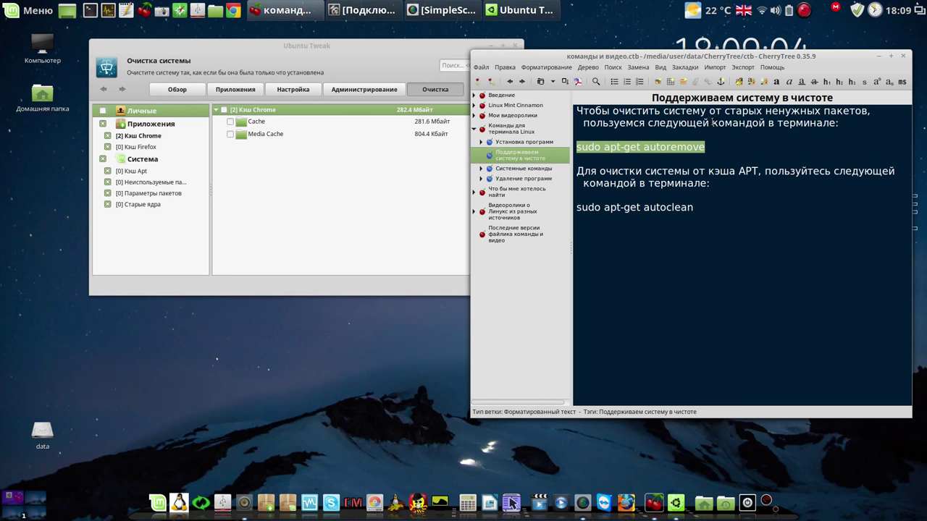
click(750, 81)
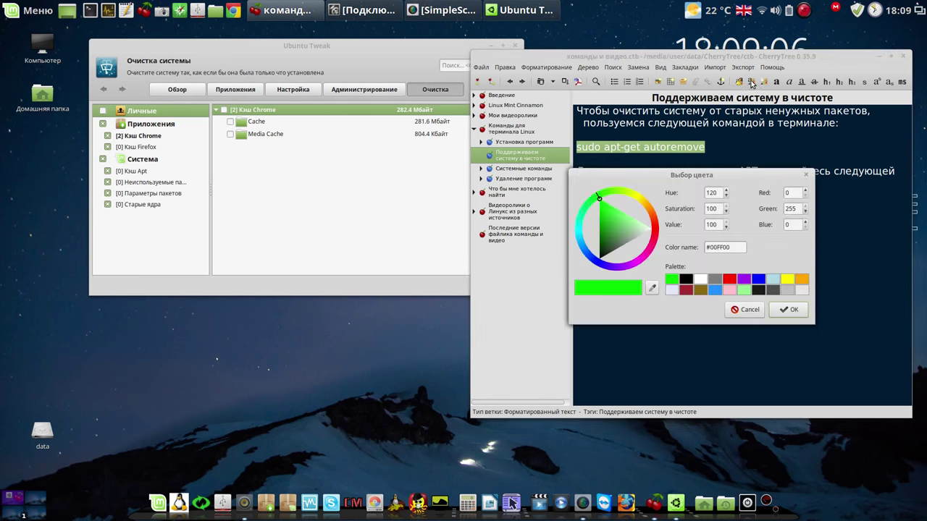
click(790, 309)
drag(693, 207, 575, 208)
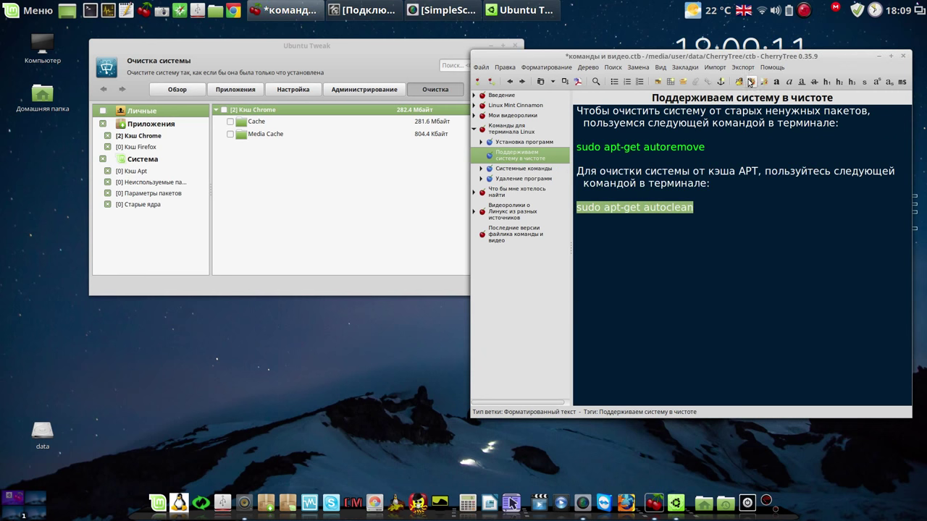
click(751, 81)
click(790, 309)
click(595, 238)
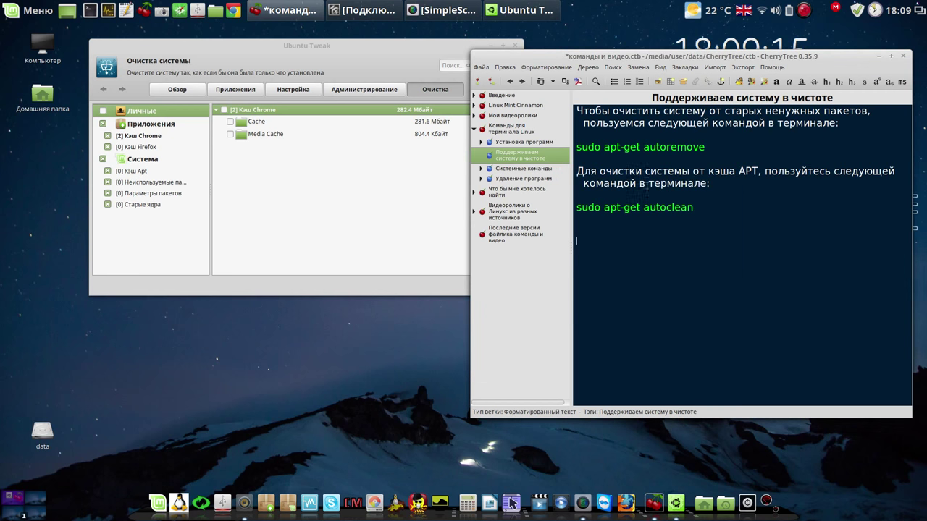
click(571, 81)
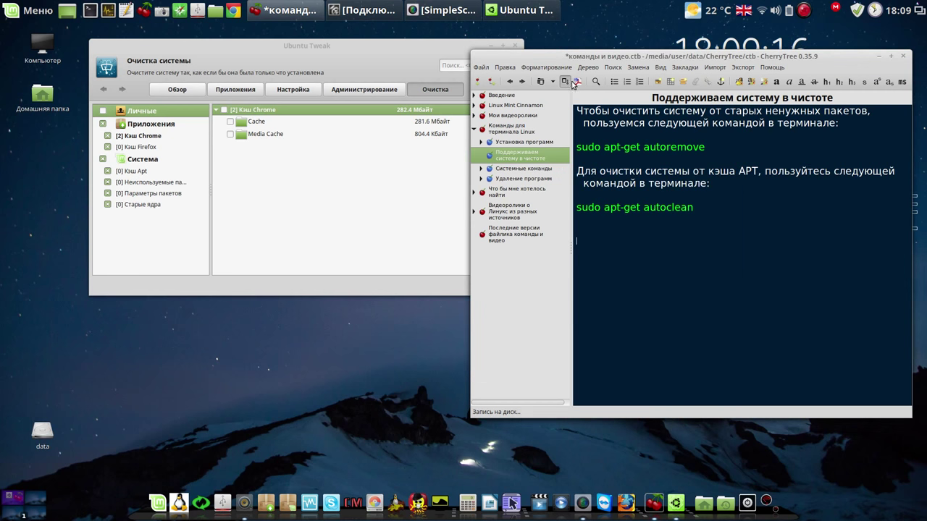
click(878, 57)
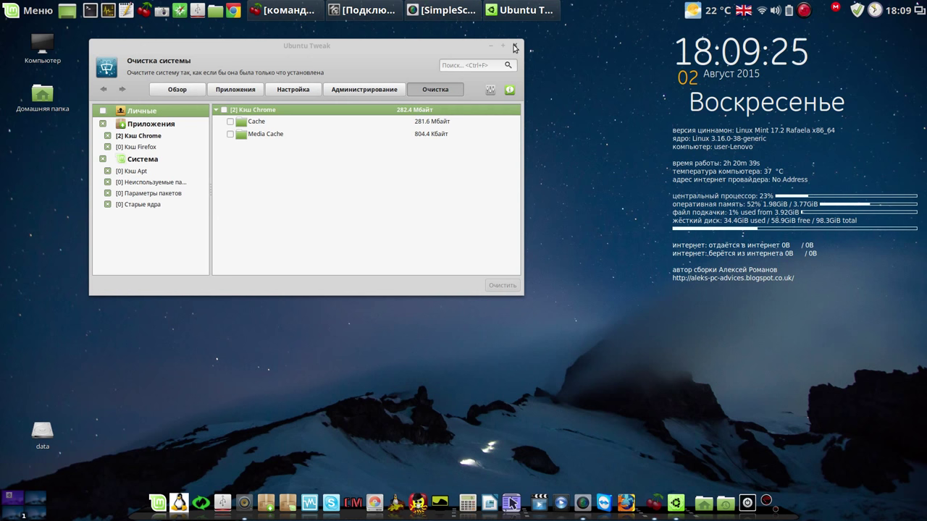
Step: Close Ubuntu Tweak and search the dock's application menu for "twe", dismissing it without launching anything
right_click(518, 10)
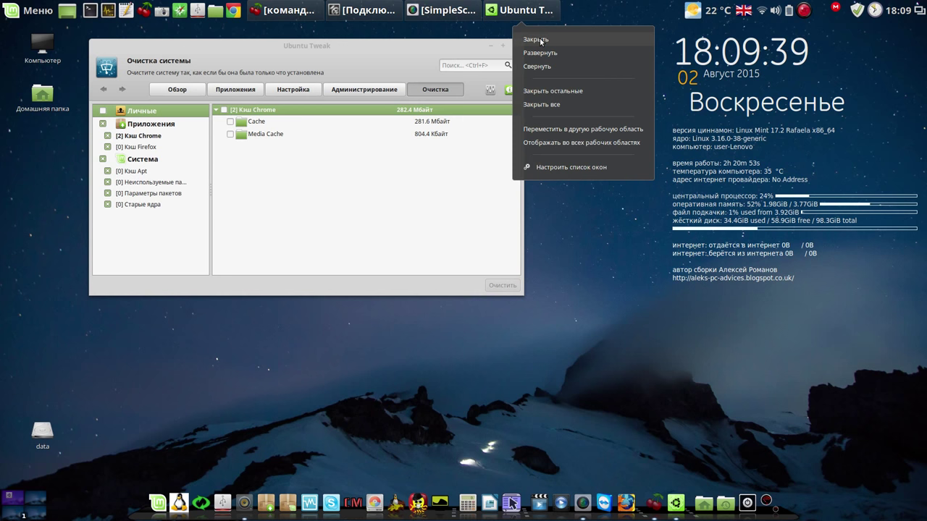
click(540, 40)
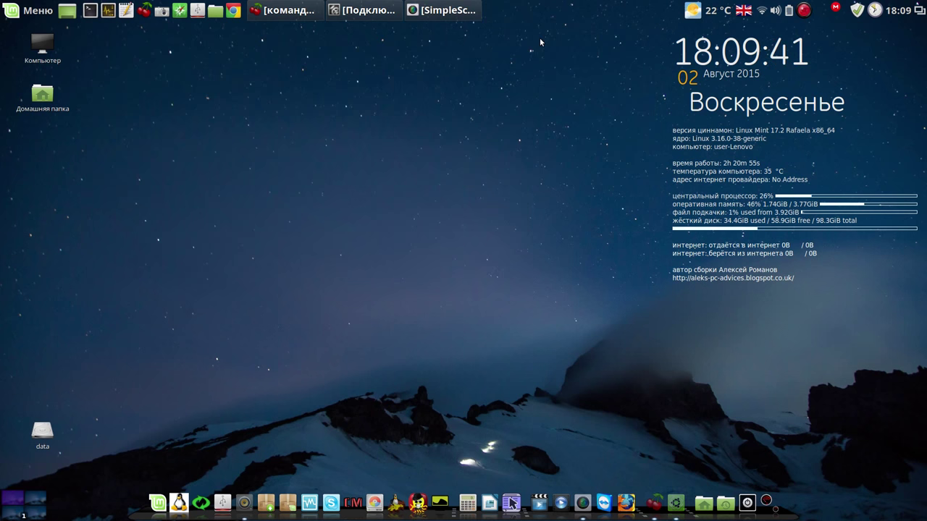
click(173, 510)
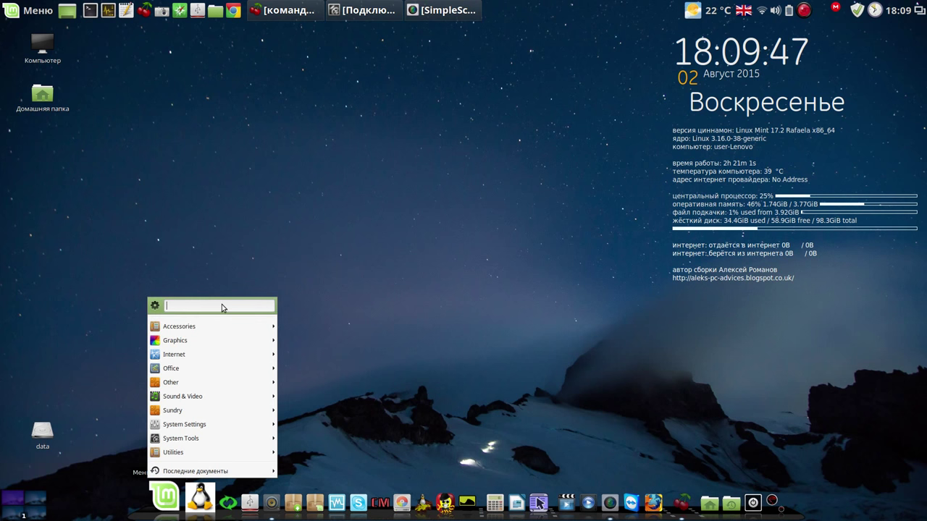
text(tw)
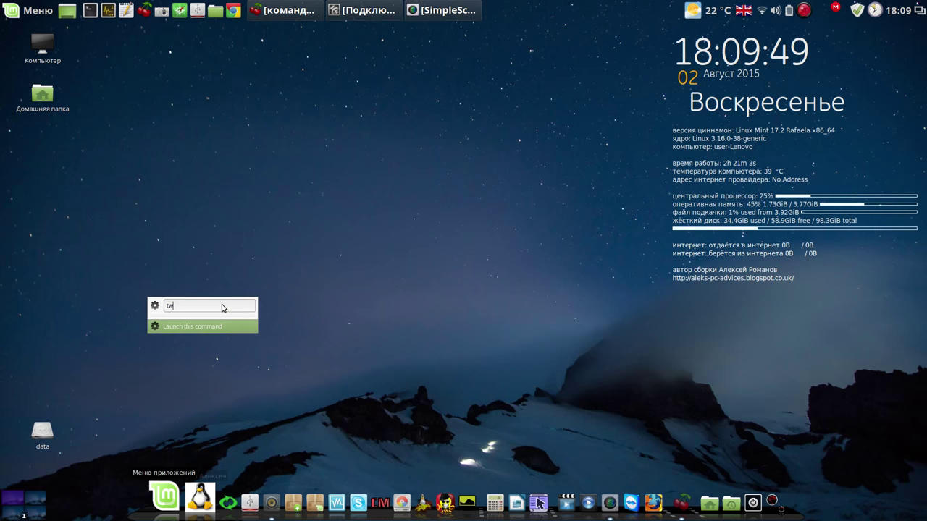
text(e)
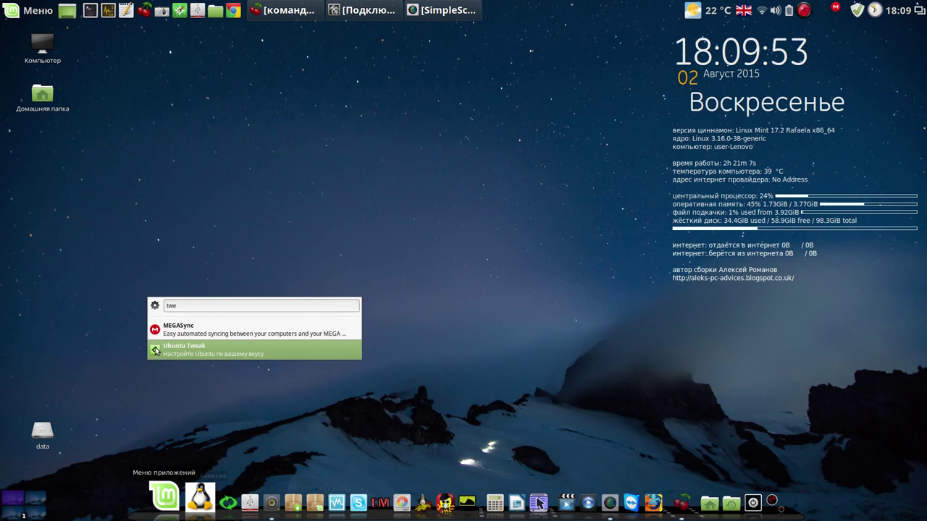
key(Escape)
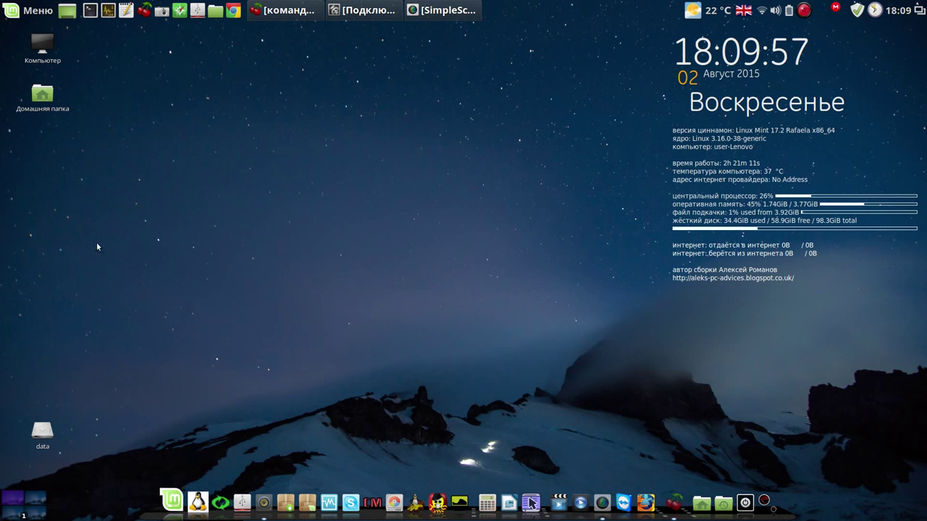
Step: Find Ubuntu Tweak in the Mint menu by searching for "tw" and add its launcher to the panel
click(21, 12)
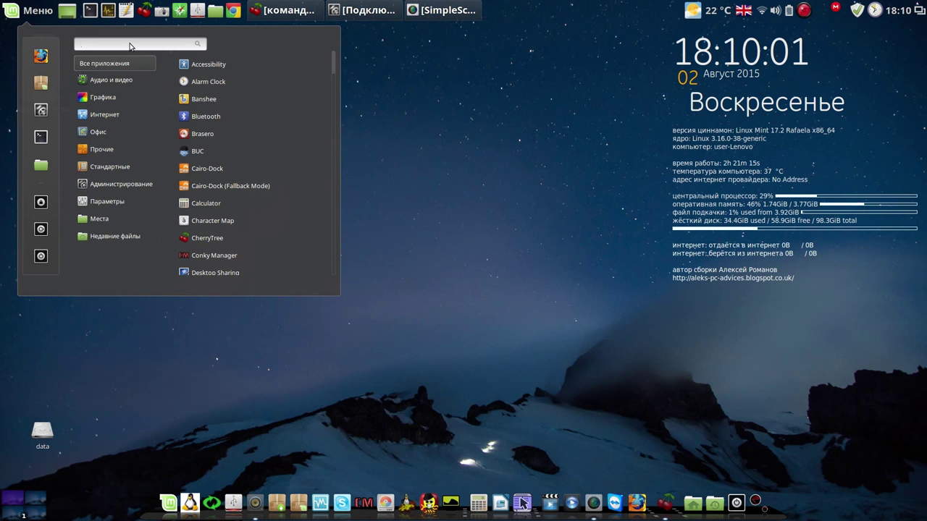
text(t)
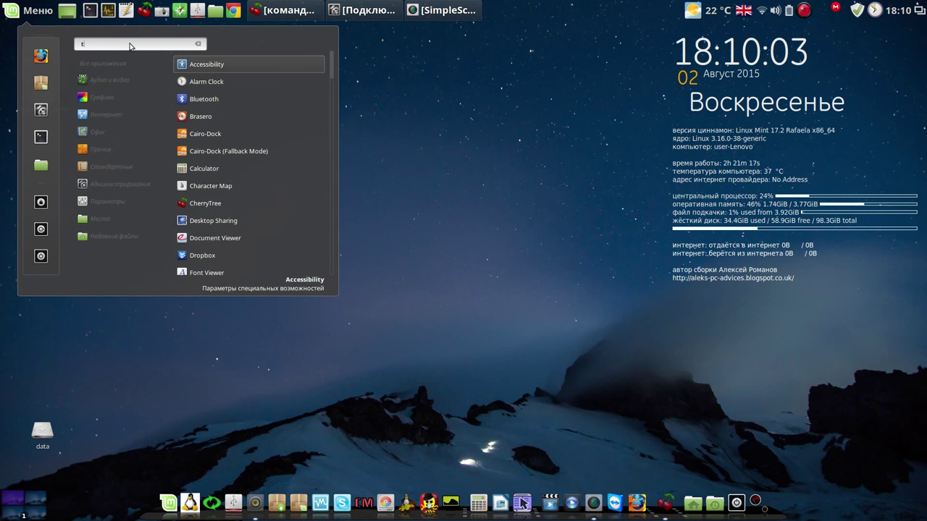
text(w)
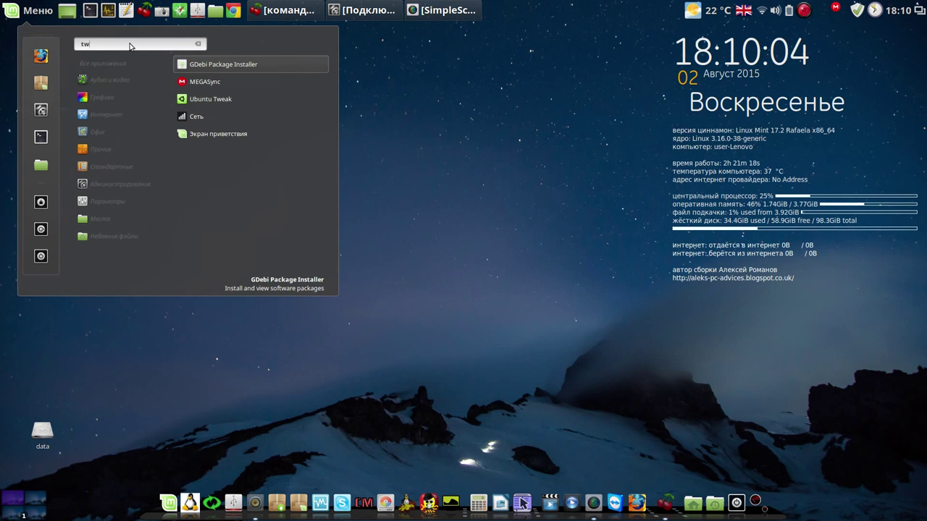
right_click(200, 99)
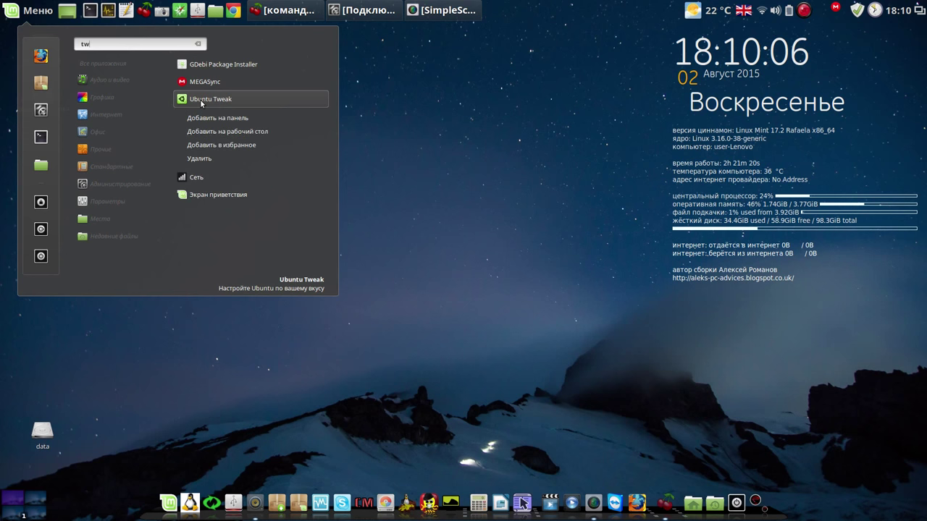
click(260, 118)
click(447, 151)
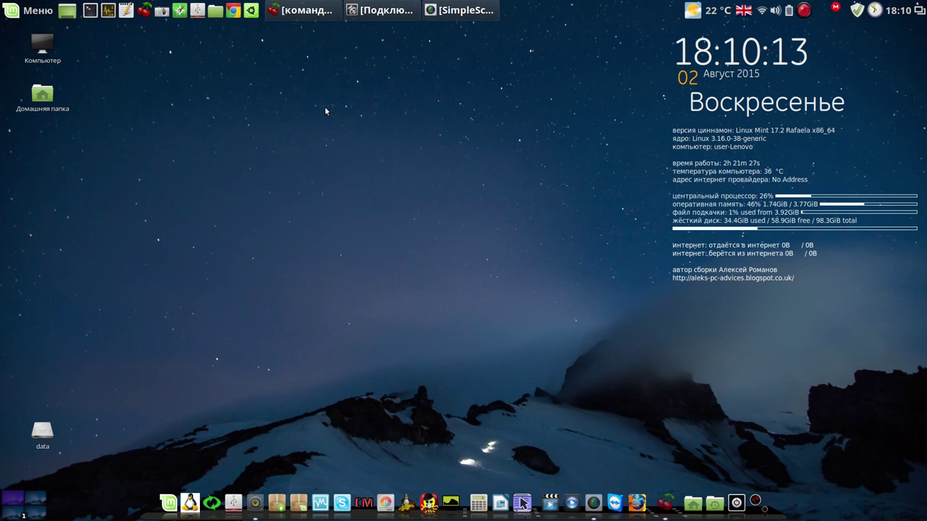
Step: Launch Ubuntu Tweak from its new panel launcher, scan the Приложения and Система categories in Очистка, and close it without cleaning
click(250, 10)
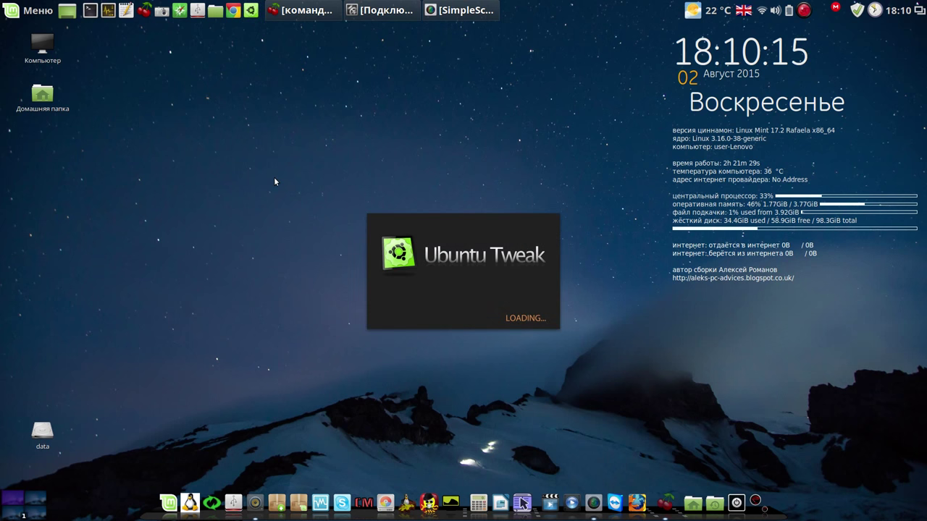
click(581, 178)
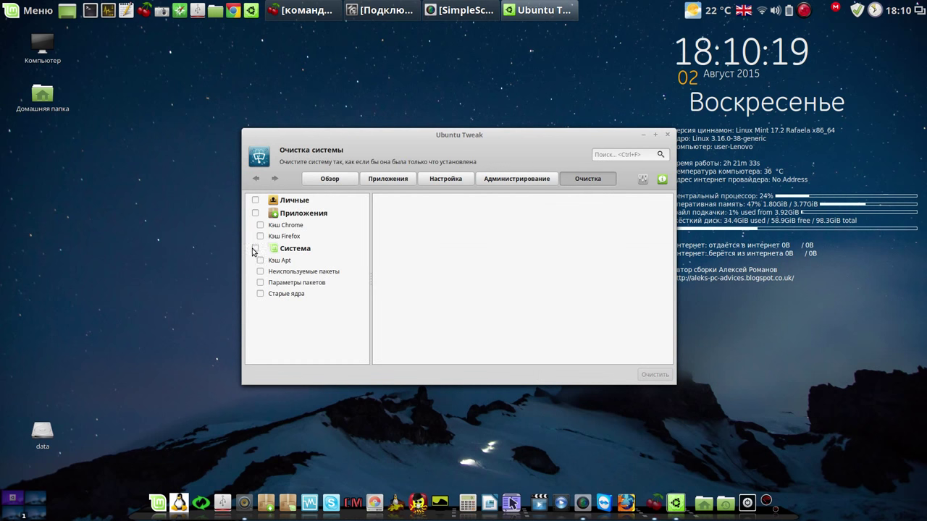
click(256, 213)
click(255, 248)
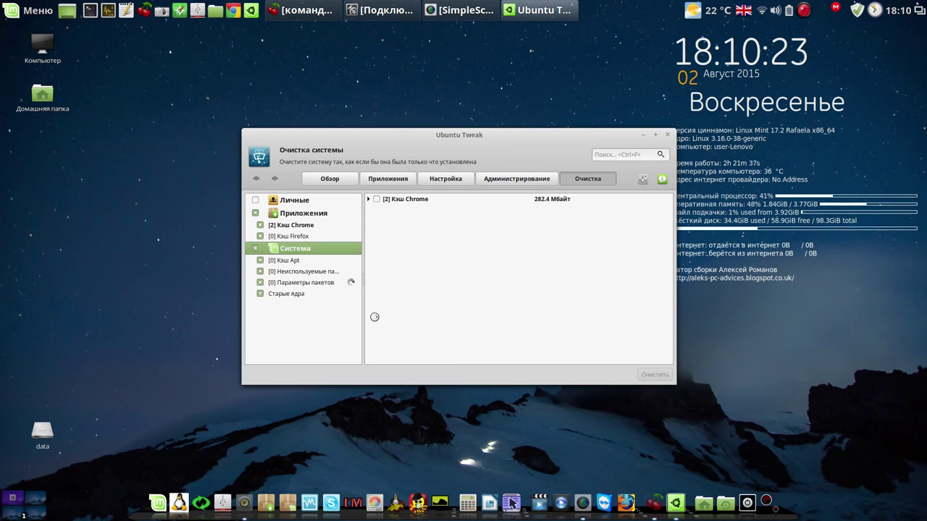
click(666, 135)
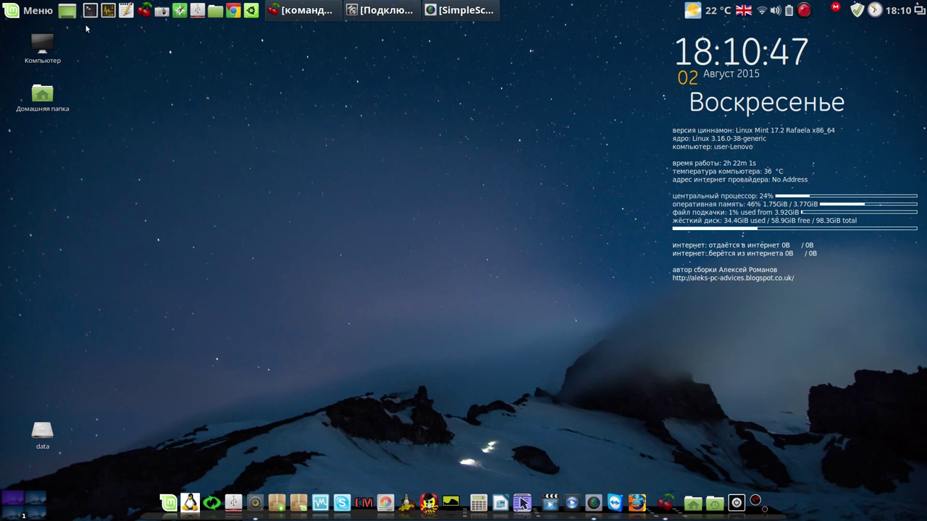
Step: Open the Mint software manager (Менеджер программ) and authorize it with the administrator password
click(13, 12)
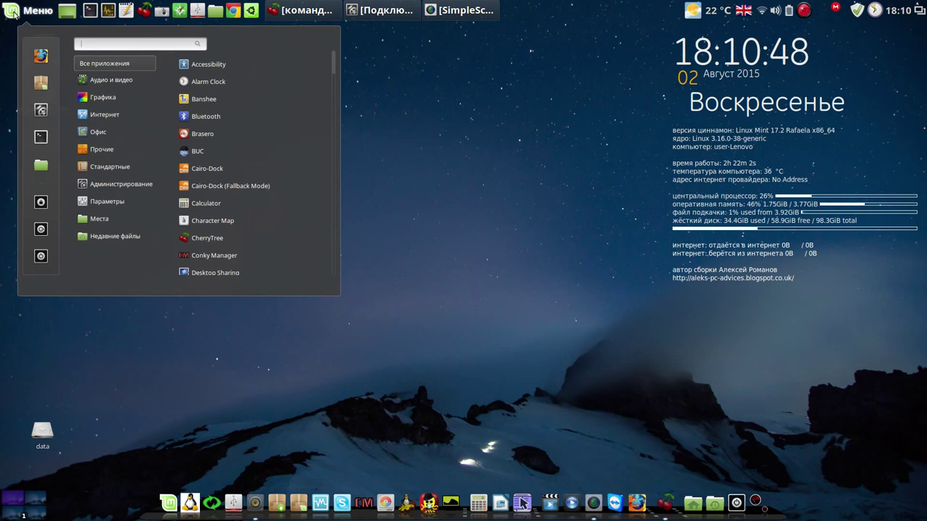
click(40, 82)
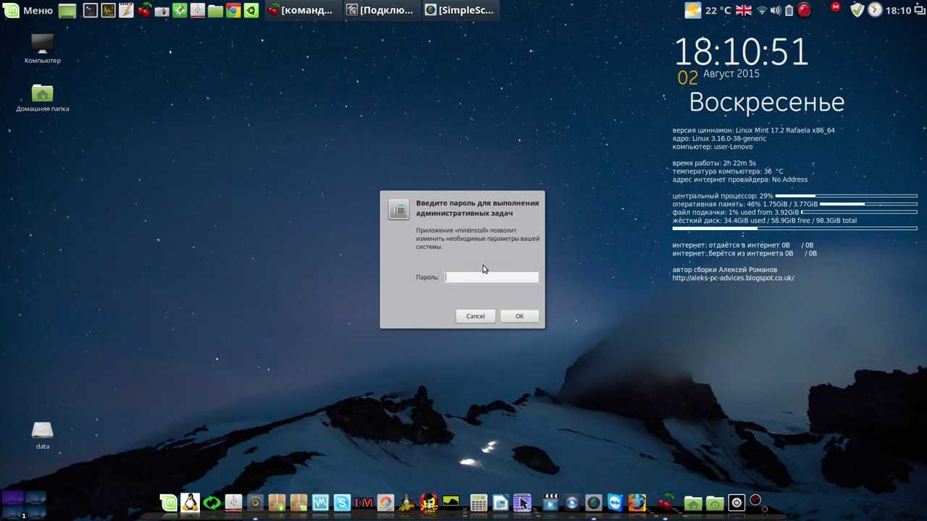
text(****)
key(Return)
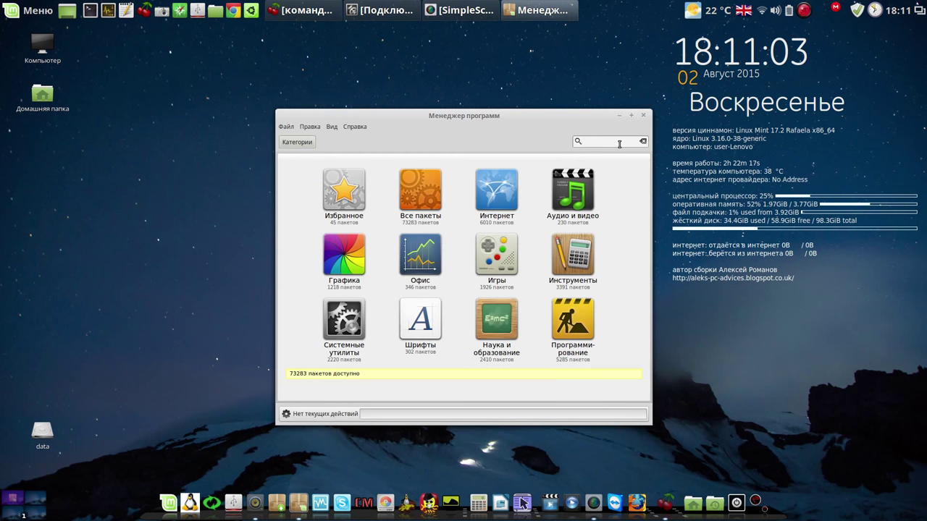
Step: Search the software manager for "tweak", view the ubuntu-tweak package page, and close the manager
text(tweak)
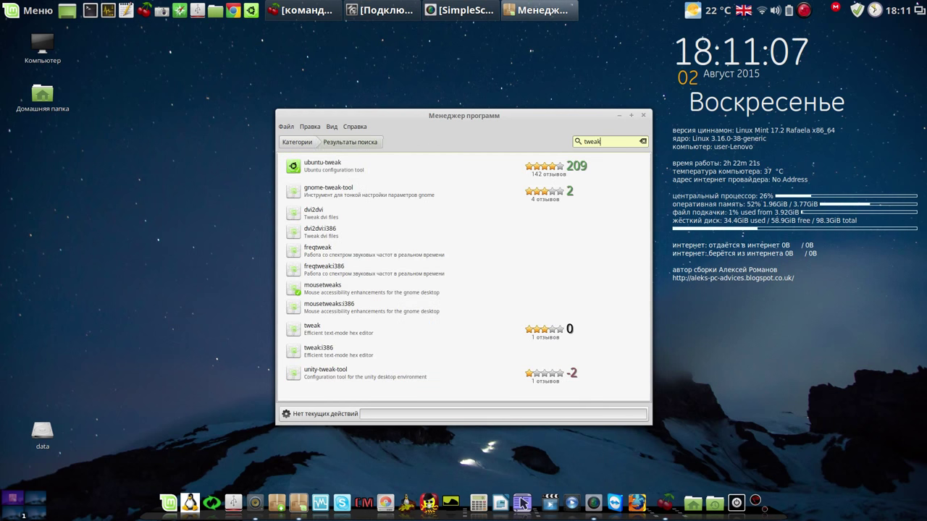
click(346, 164)
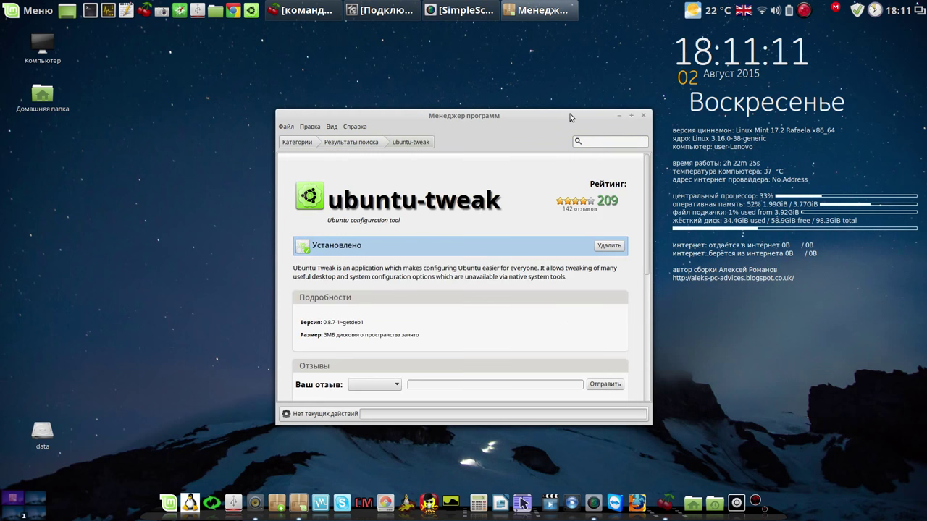
click(644, 115)
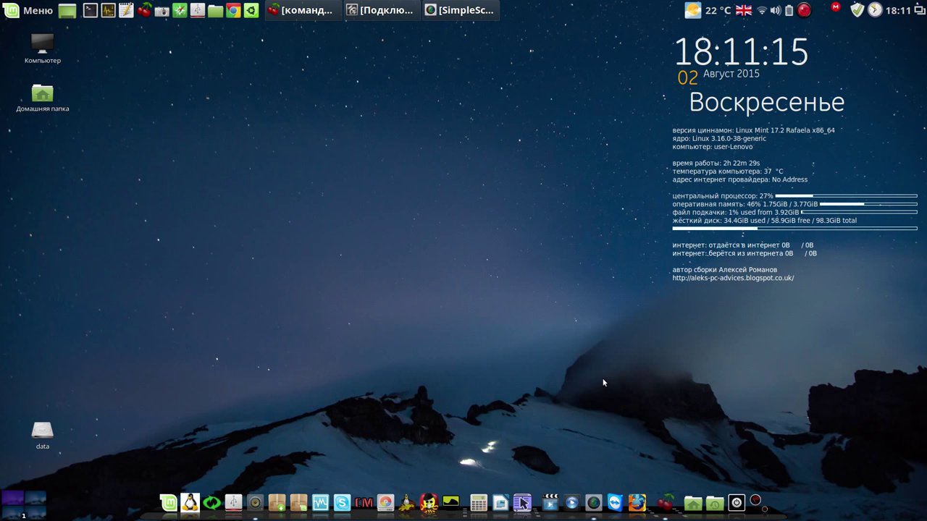